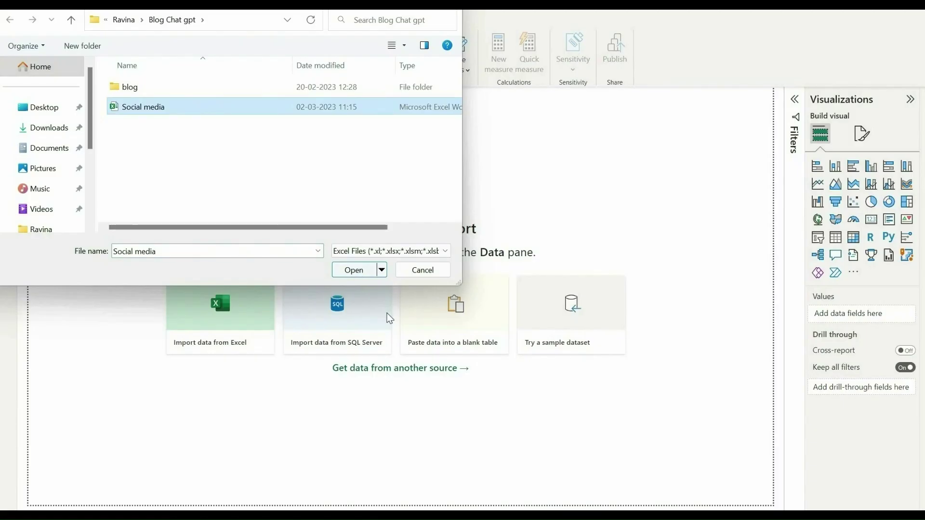
Import Table1 from the Social media.xlsx workbook into the report
key(Return)
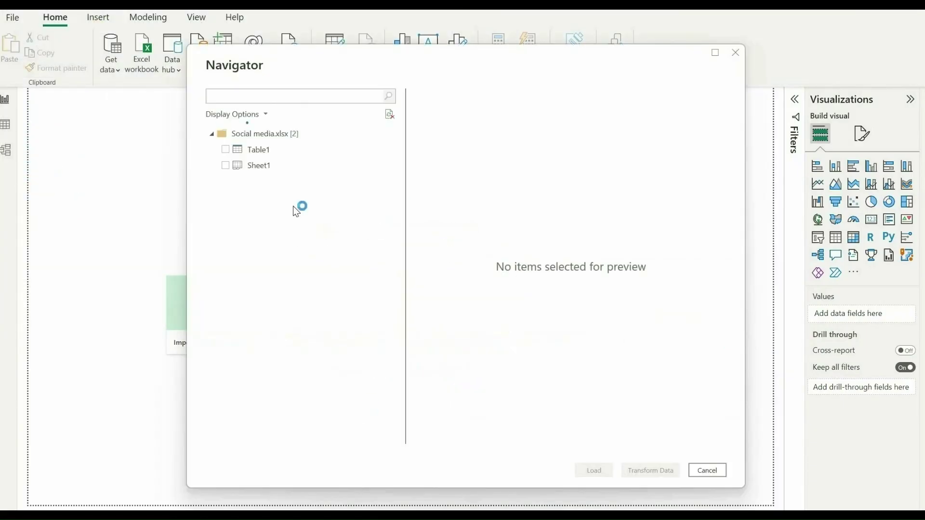
click(225, 149)
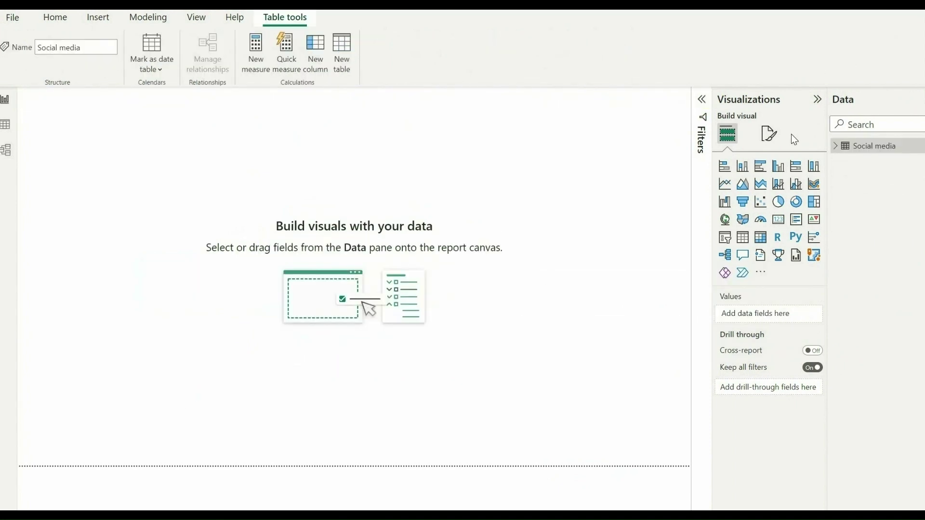
Set the report canvas background color to dark orange and make it fully opaque
click(771, 136)
click(761, 246)
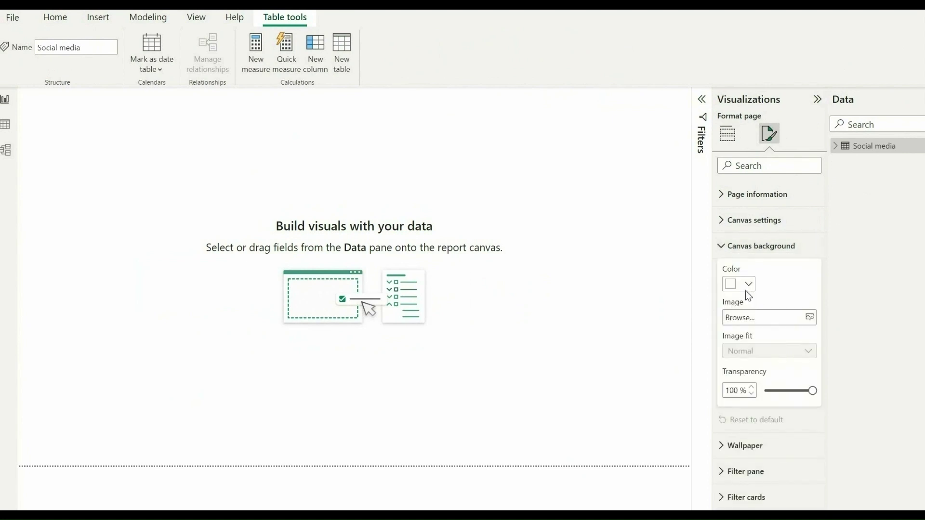
click(742, 285)
click(738, 474)
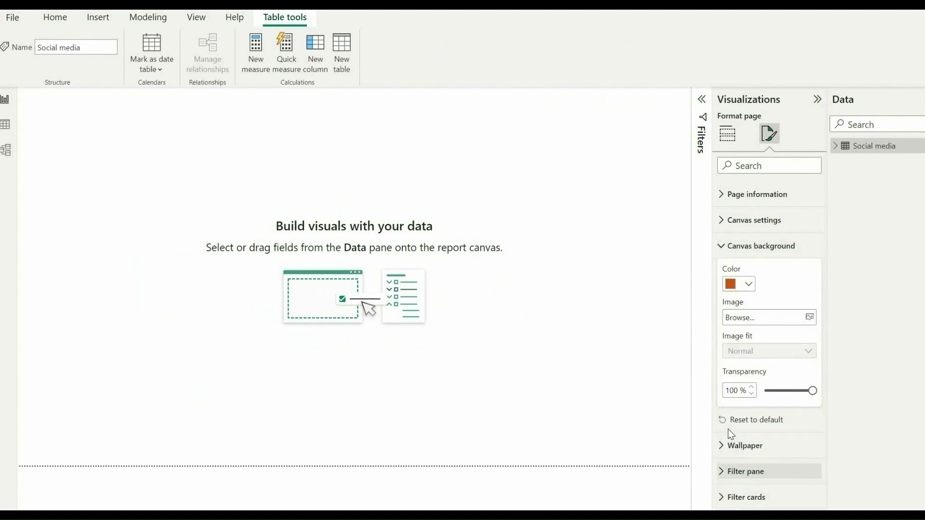
drag(813, 391, 475, 399)
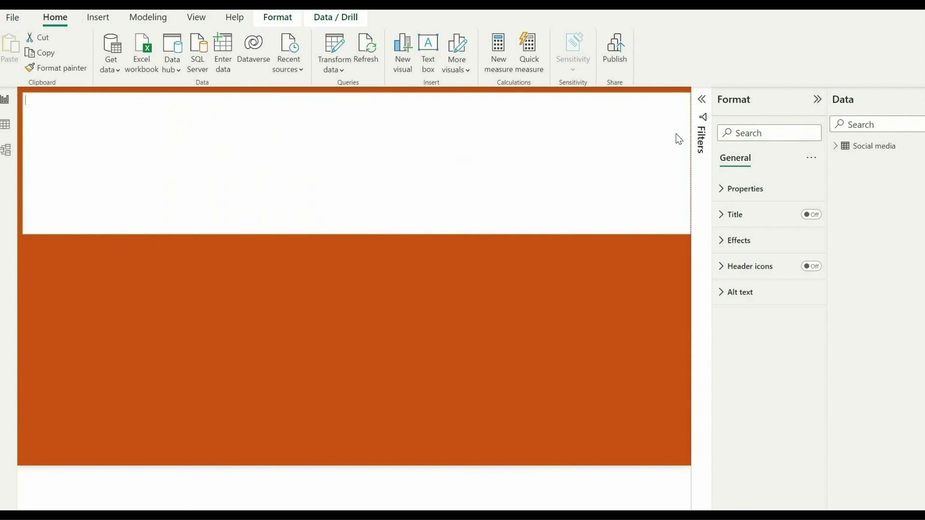
Stretch the text box into a thin banner across the top of the page and give it a black background
drag(676, 134, 681, 136)
drag(351, 232, 357, 136)
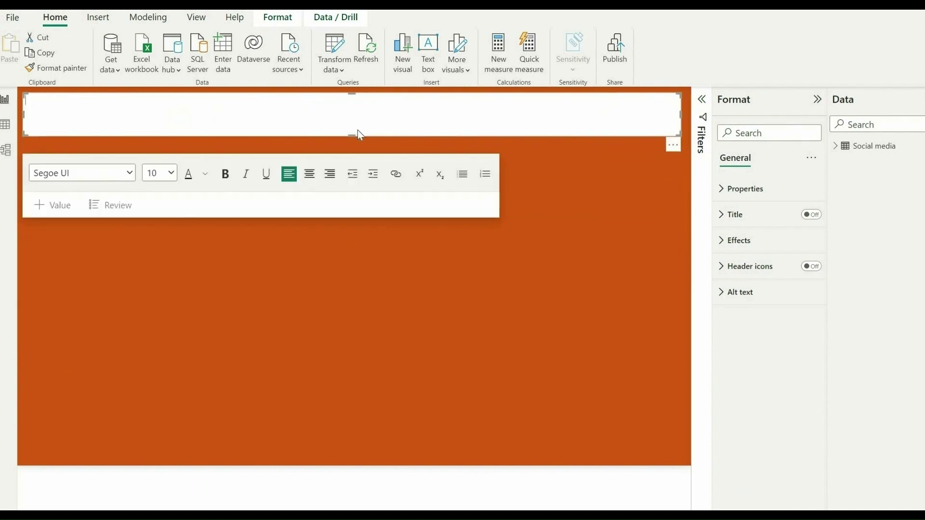
click(727, 241)
click(748, 299)
click(757, 343)
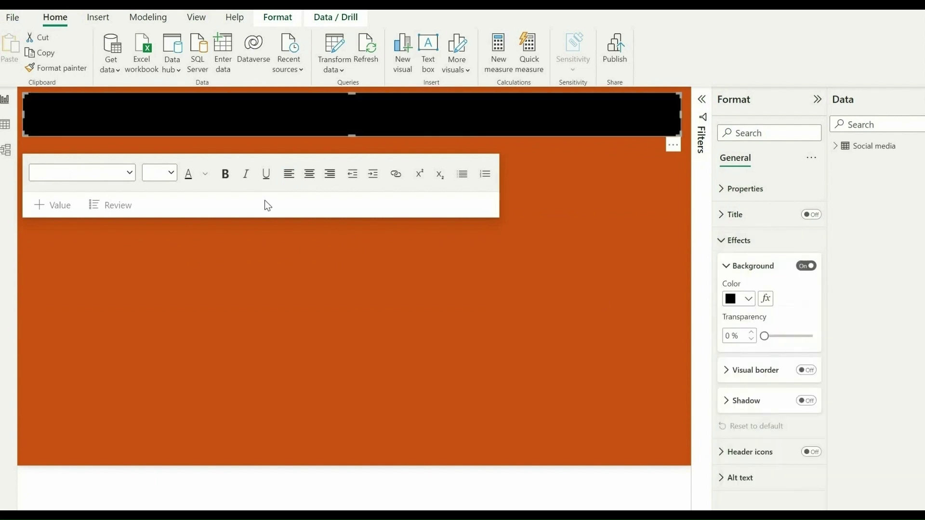
Paste the title "Social Media Engagement Dashboard" into the black banner
click(72, 114)
text(Social Media Engagement Dashboard)
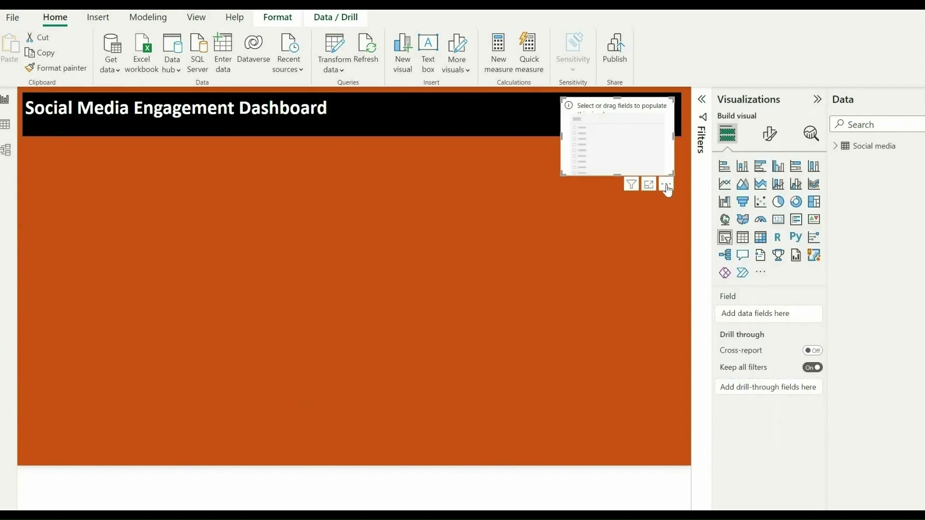
Resize the slicer to fit inside the black header banner and populate it with the Month Name field
drag(562, 137, 488, 135)
drag(579, 128, 580, 129)
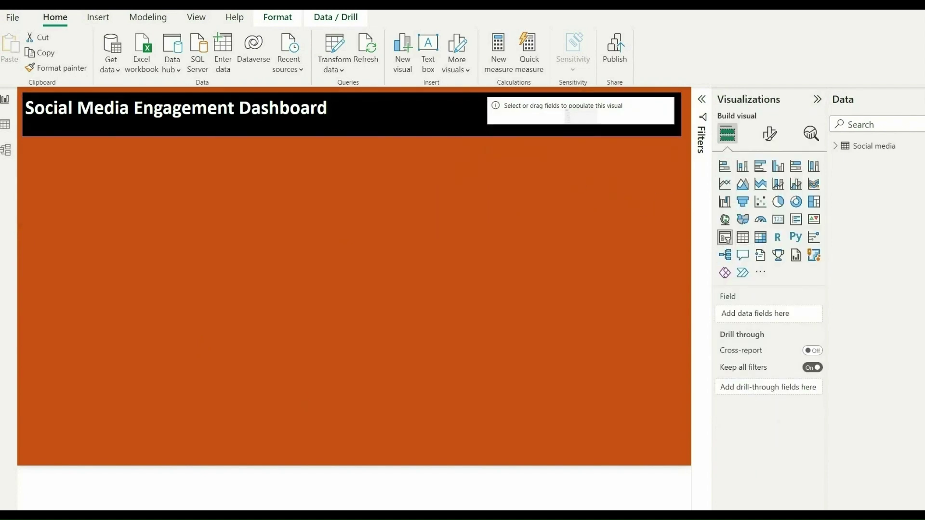
click(835, 145)
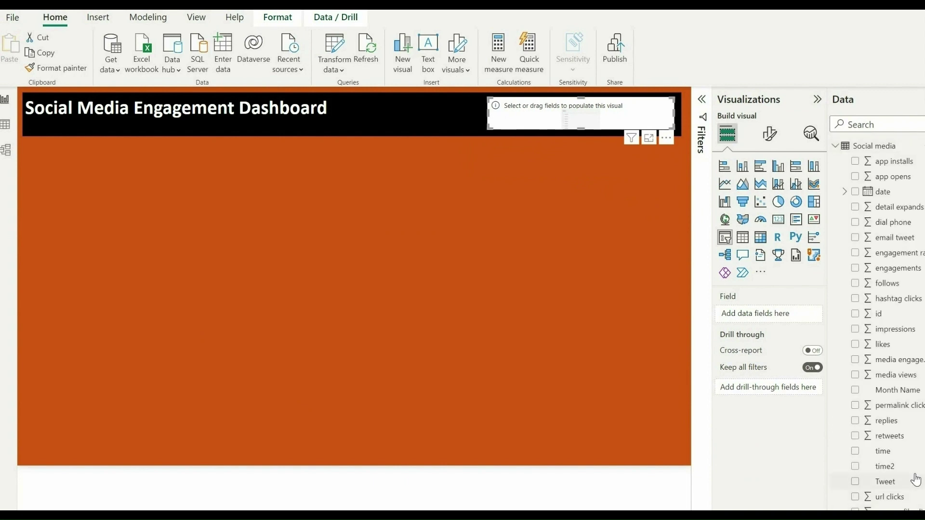
scroll(909, 492, down, 1)
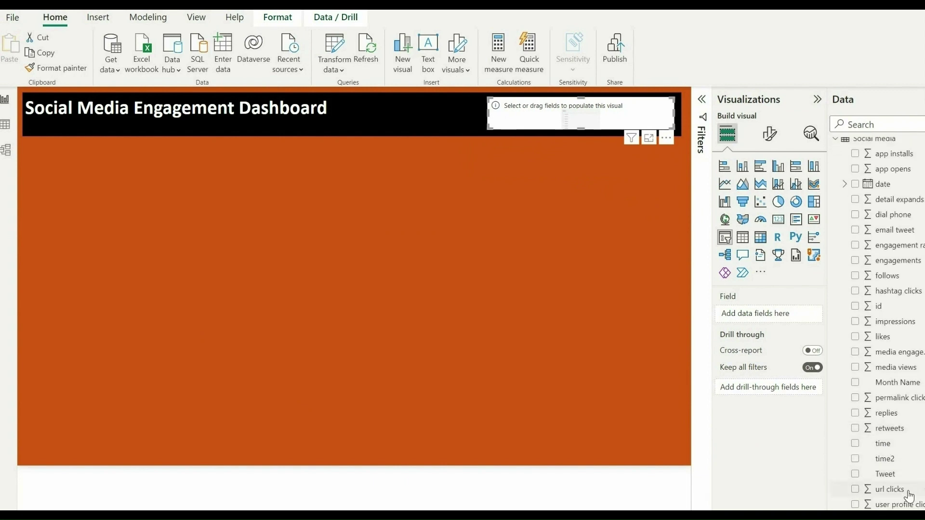
click(855, 382)
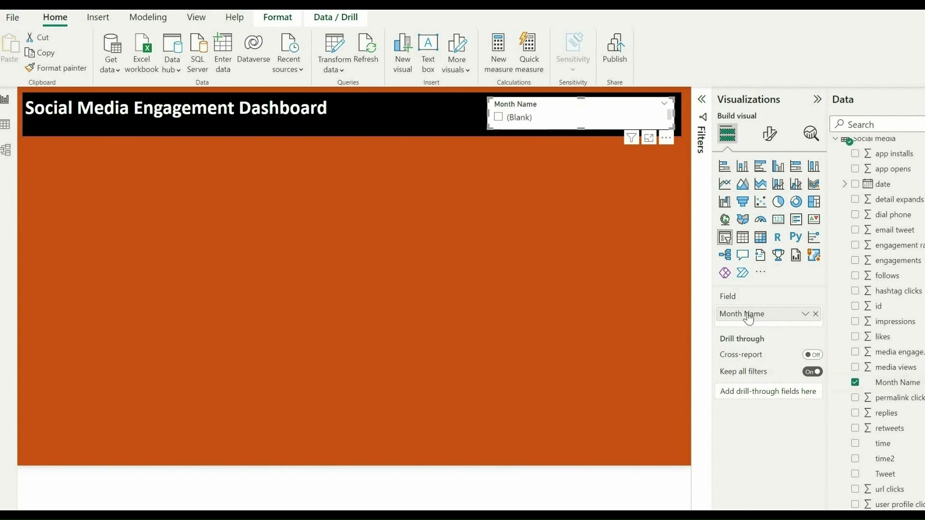
Exclude (Blank) from the slicer through its visual-level filter and rename its field Month
click(701, 99)
click(769, 133)
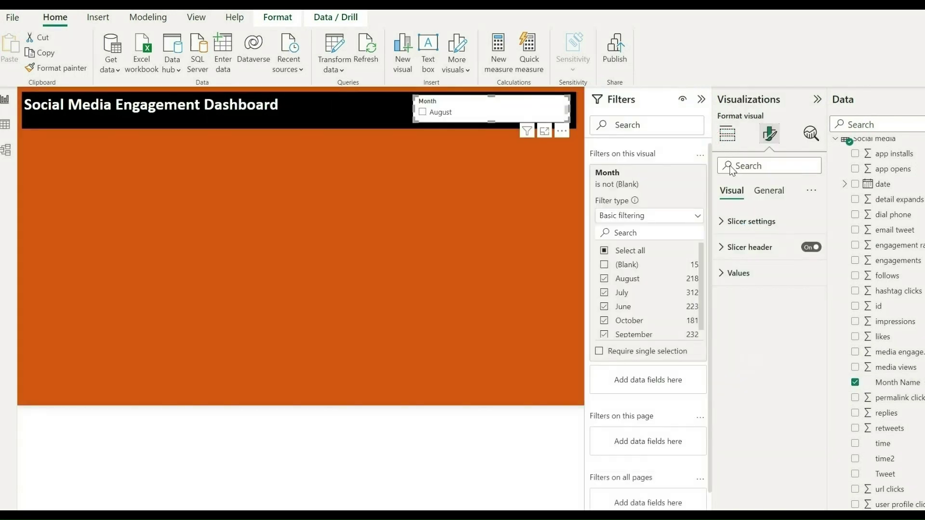
click(701, 100)
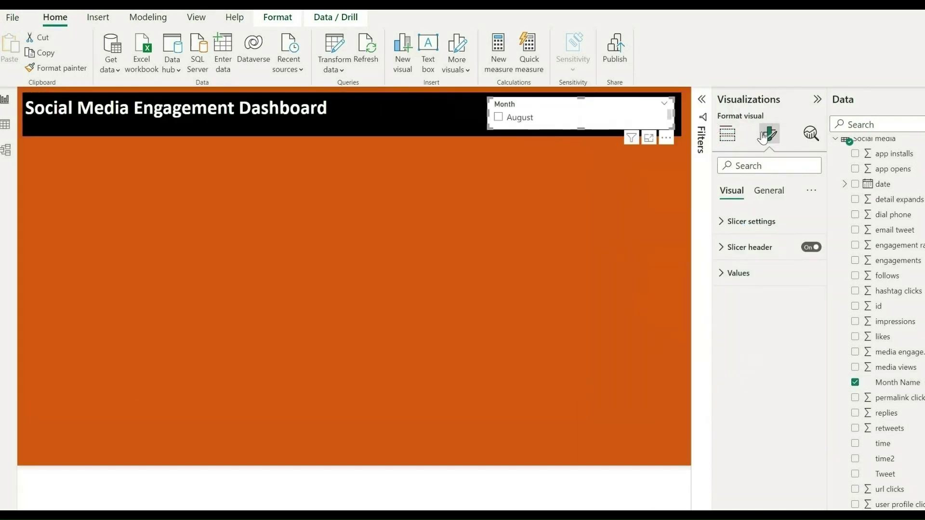
Change the Month slicer's style to Dropdown
click(727, 224)
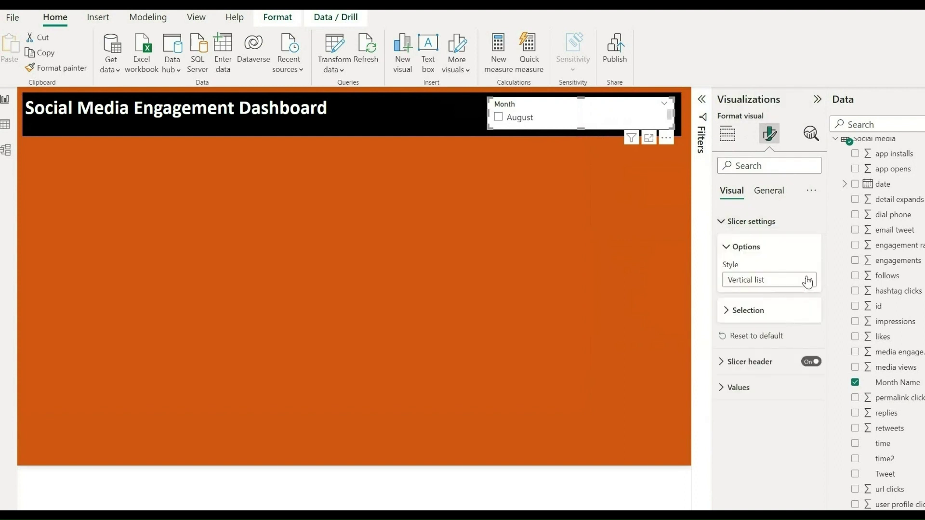
click(769, 279)
click(737, 326)
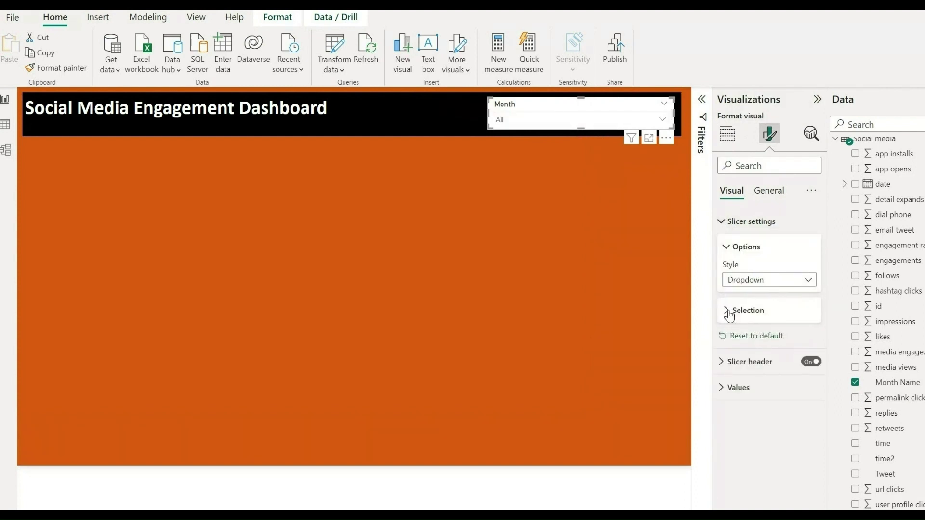
Format the Month slicer's values as white text on black and give the slicer itself a dark background
click(739, 387)
scroll(752, 434, down, 3)
click(750, 495)
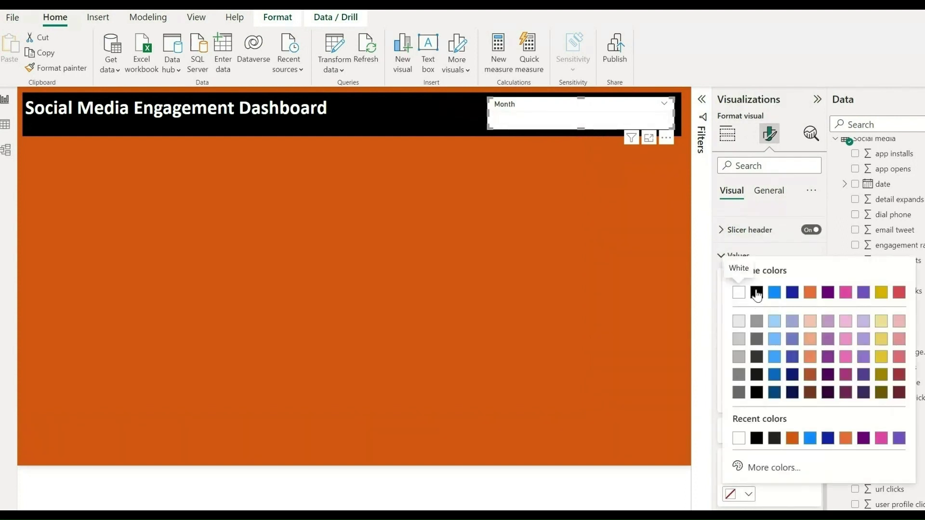
click(757, 293)
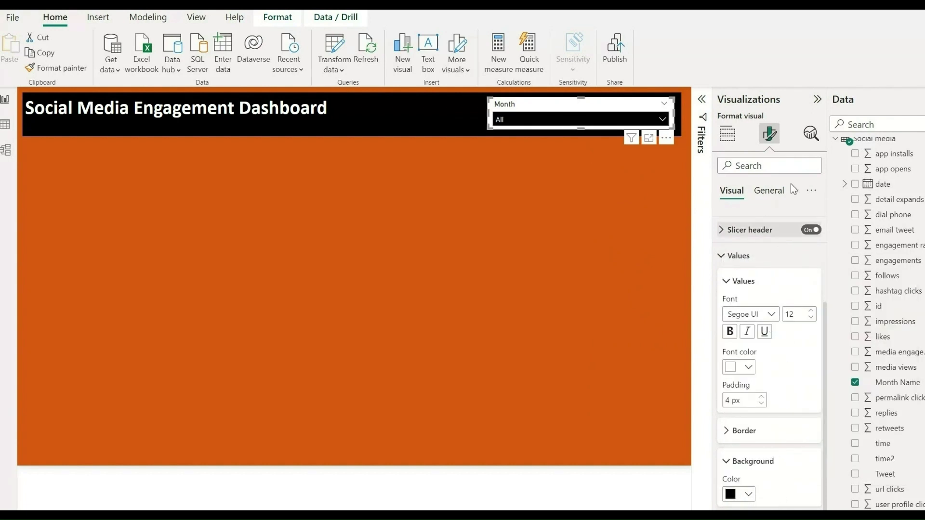
click(769, 192)
click(727, 274)
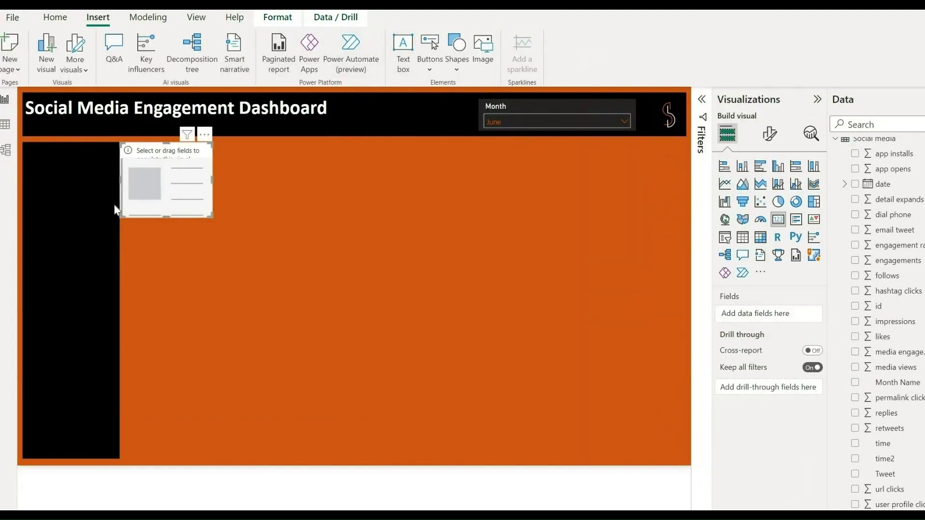
Place the empty card in the black side panel and duplicate it into a vertical stack of four cards
drag(164, 191, 57, 243)
key(ctrl+v)
click(44, 172)
key(ctrl+c)
key(ctrl+v)
drag(81, 183, 84, 295)
key(ctrl+v)
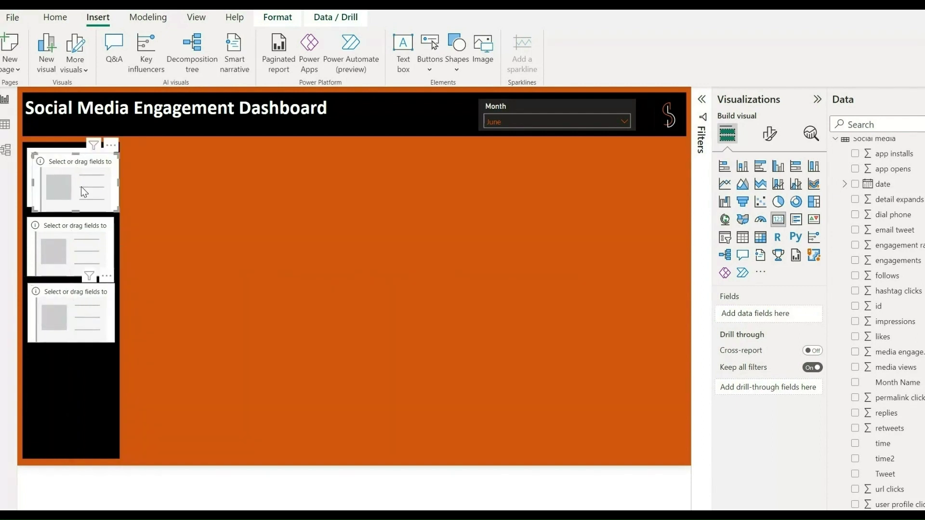
drag(81, 187, 72, 403)
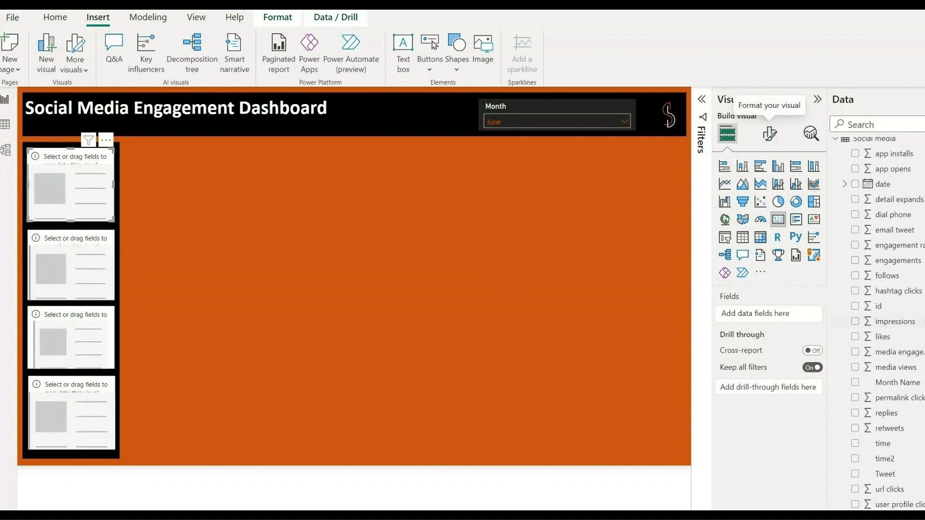
Add the Tweet field to the first card, summarize it as a count and rename it Tweet
drag(885, 473, 764, 314)
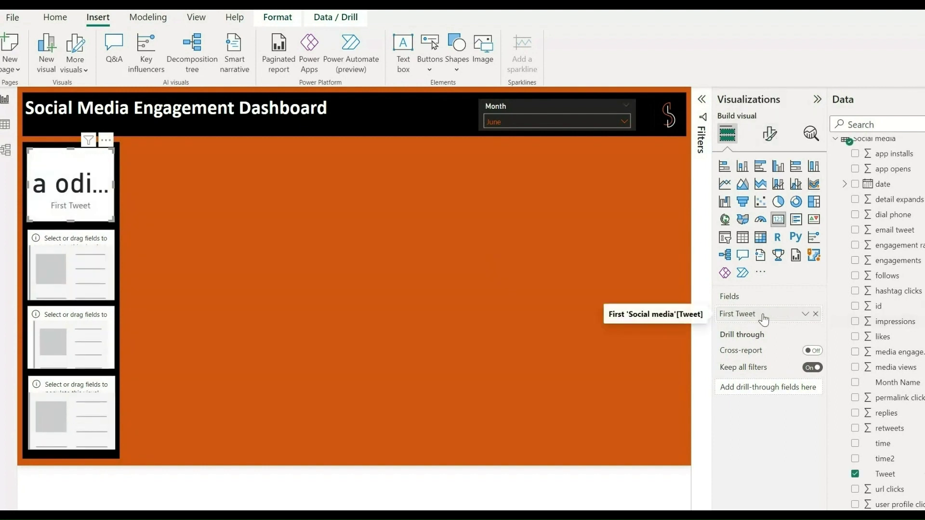
right_click(763, 314)
click(851, 391)
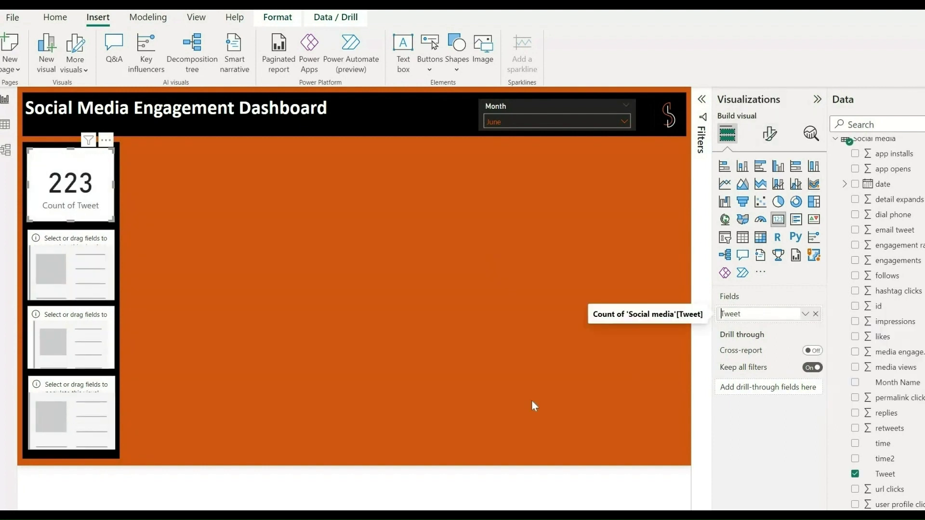
click(456, 358)
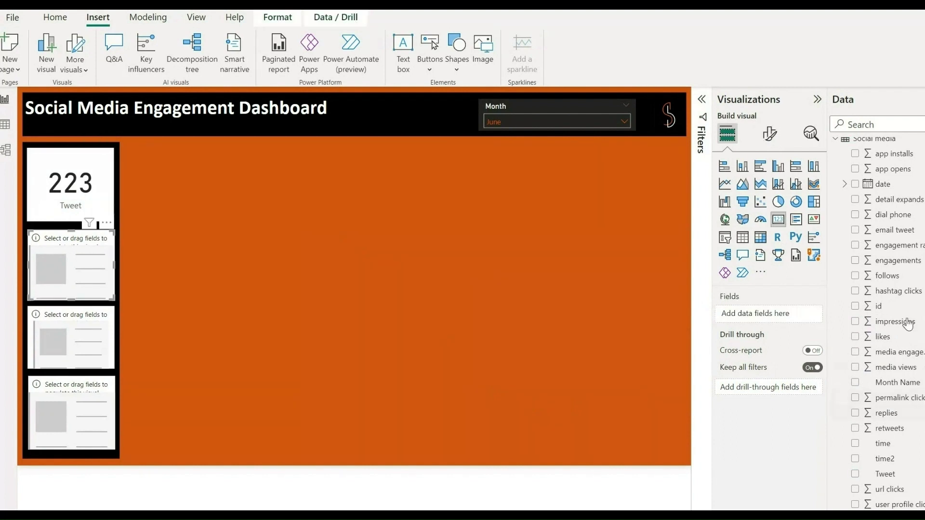
Fill the remaining three cards with Avg of impressions, Engagement rate and Media engagements
drag(904, 321, 788, 309)
drag(788, 310, 788, 311)
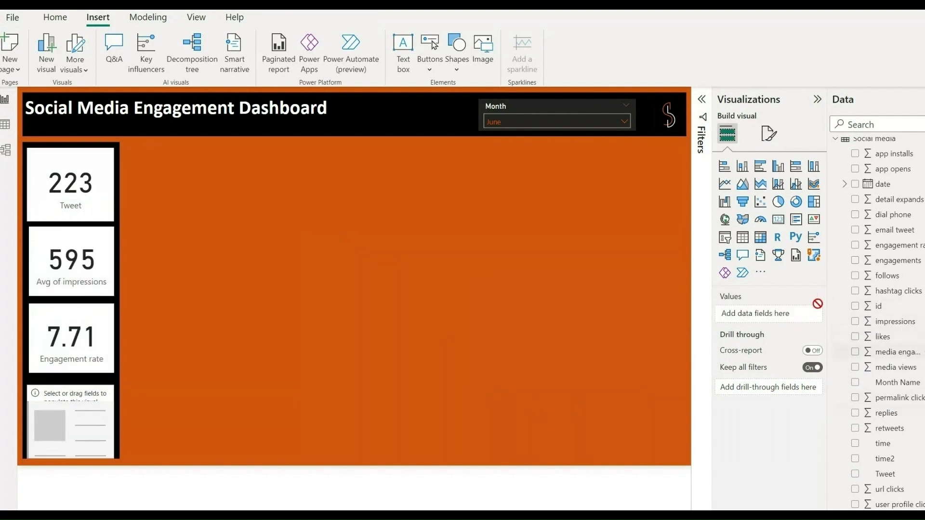
drag(896, 352, 790, 311)
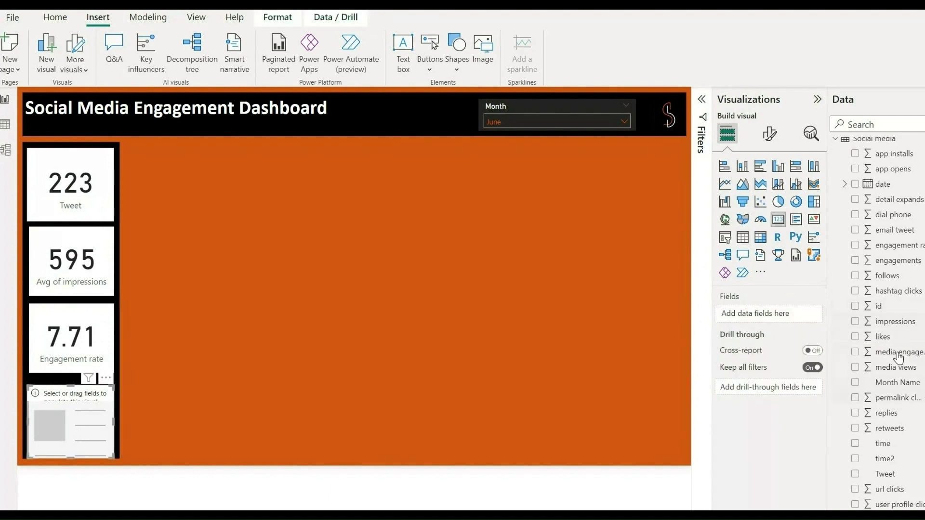
drag(897, 352, 783, 317)
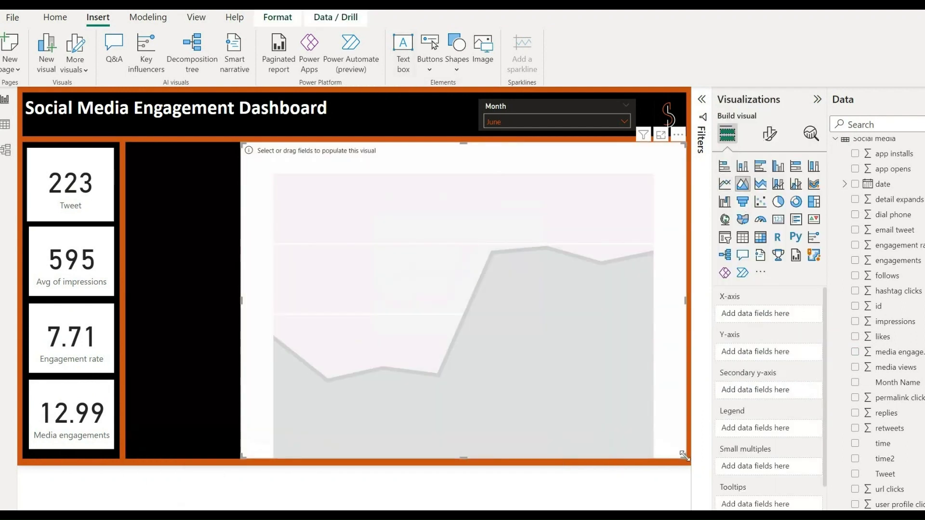
Shrink the empty area chart to fit the second black panel and stack four copies of it there
drag(684, 456, 383, 255)
mouse_move(243, 230)
mouse_down()
mouse_move(134, 235)
mouse_move(252, 230)
mouse_move(236, 231)
mouse_up()
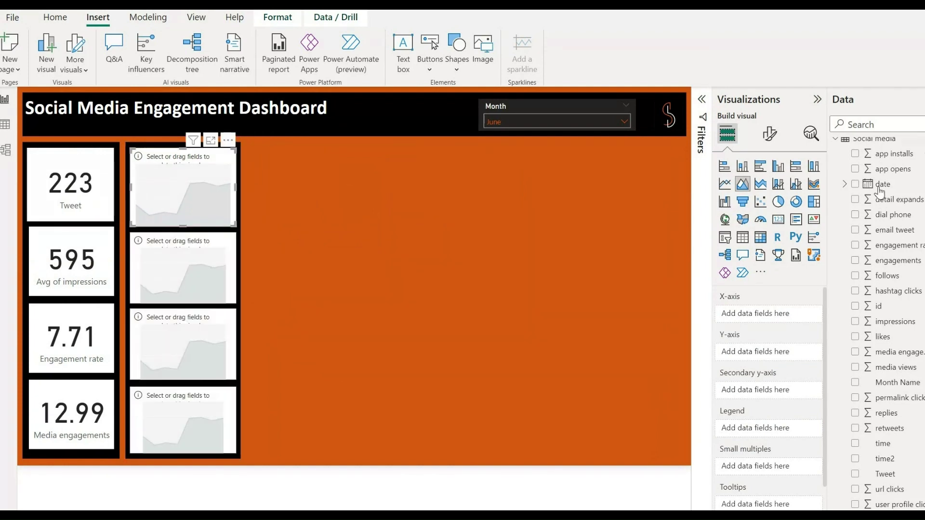
Plot the count of Tweet by date in the first area chart and turn off its X and Y axes
drag(880, 192, 754, 314)
drag(884, 474, 773, 411)
click(770, 134)
click(769, 190)
click(732, 190)
click(812, 221)
click(806, 275)
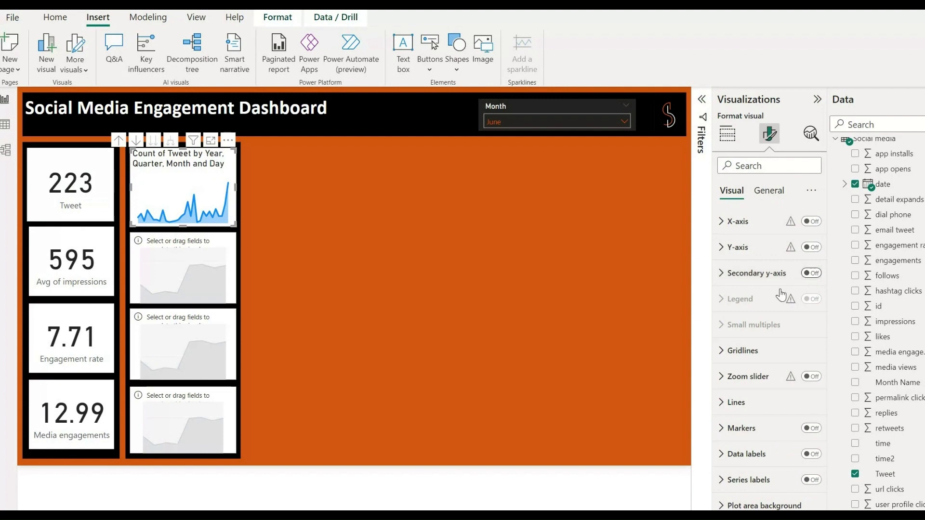
Change the line color of the tweet area chart to orange
click(722, 222)
scroll(776, 432, down, 2)
scroll(779, 424, down, 1)
click(780, 408)
scroll(815, 375, down, 4)
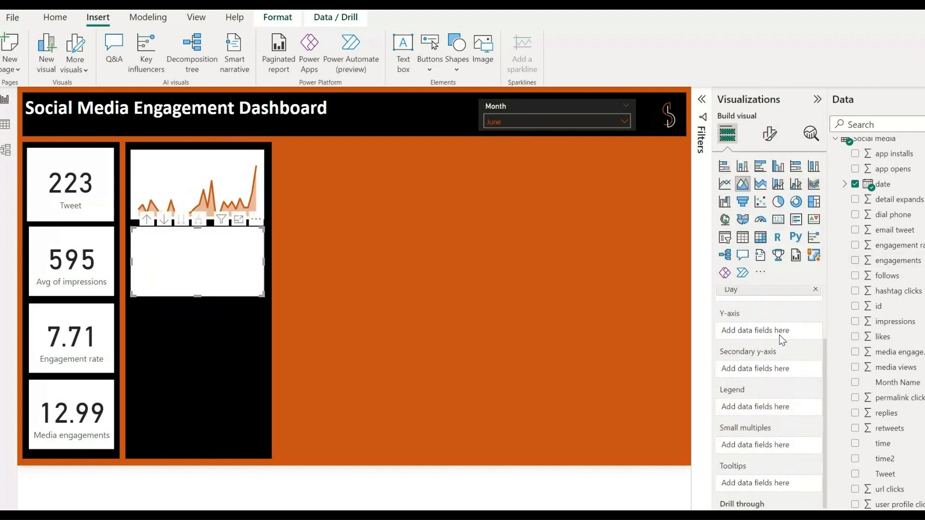
Add impressions to the Y-axis of the second area chart and summarize it as an average
drag(901, 322, 766, 337)
right_click(766, 335)
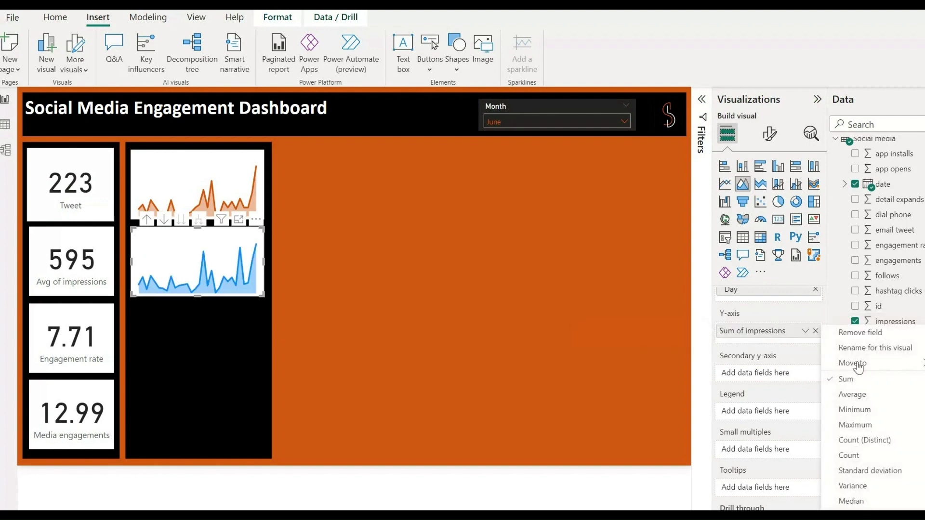
click(863, 402)
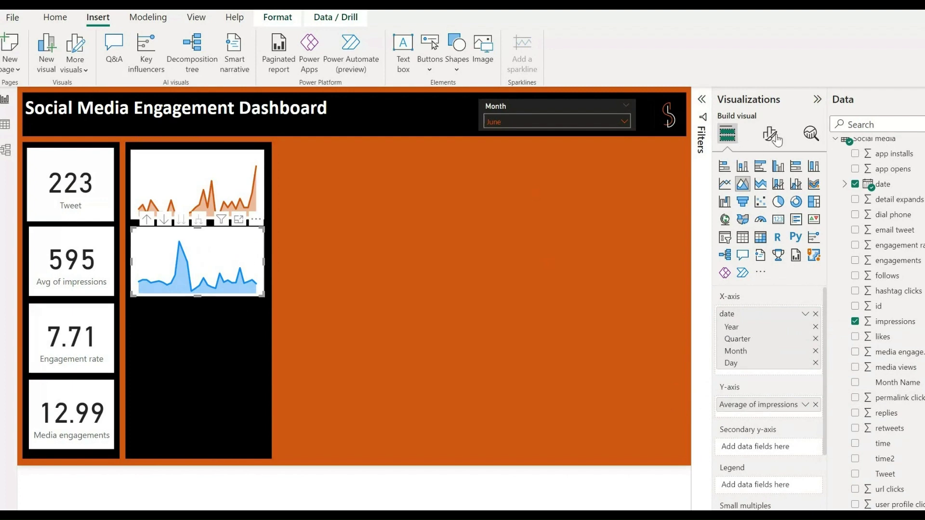
Change the line color of the average impressions chart to orange
click(770, 133)
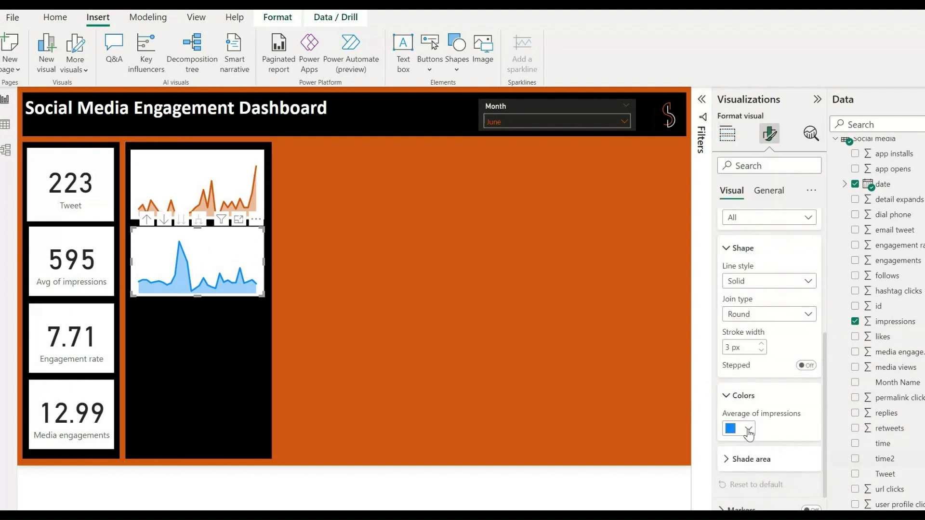
click(747, 429)
click(759, 374)
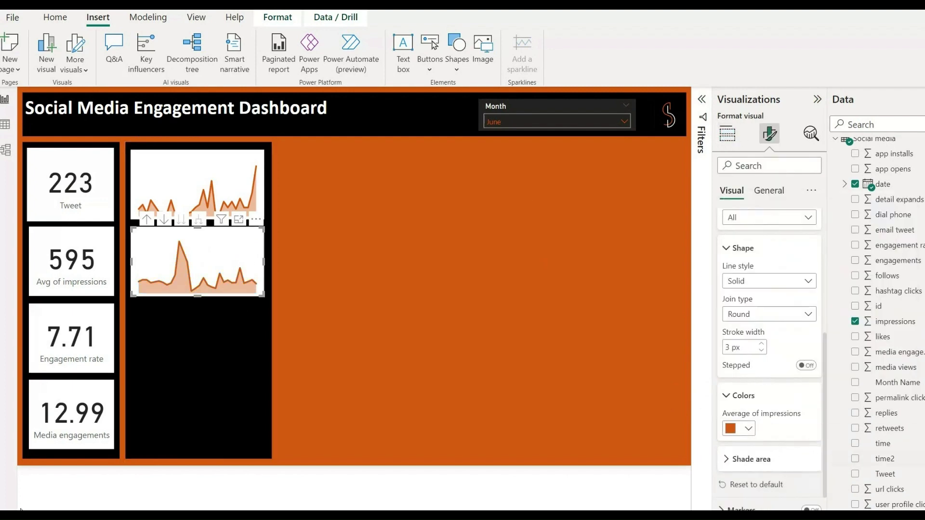
Duplicate the average impressions chart and place the copy directly beneath it, beside the Engagement rate card
key(ctrl+c)
key(ctrl+v)
drag(224, 343, 227, 340)
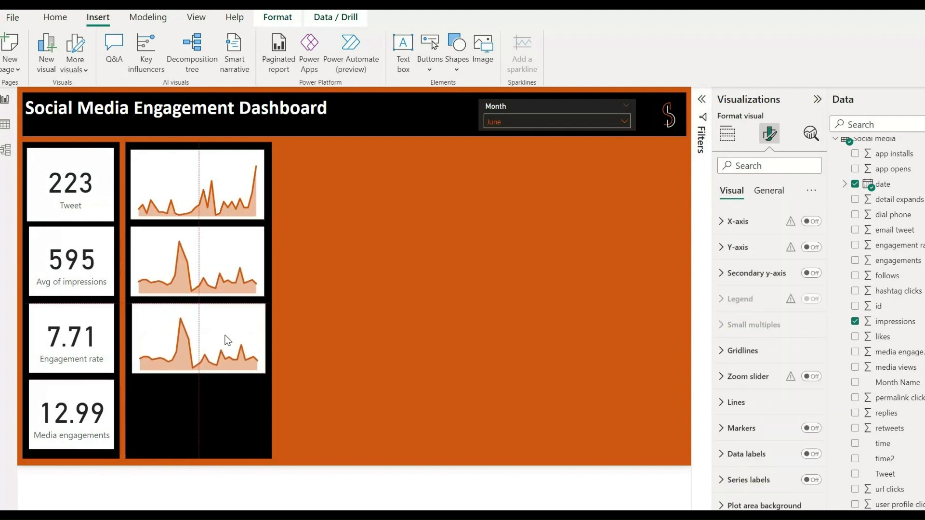
Replace impressions with engagement rate on the Y-axis of the third area chart
click(727, 133)
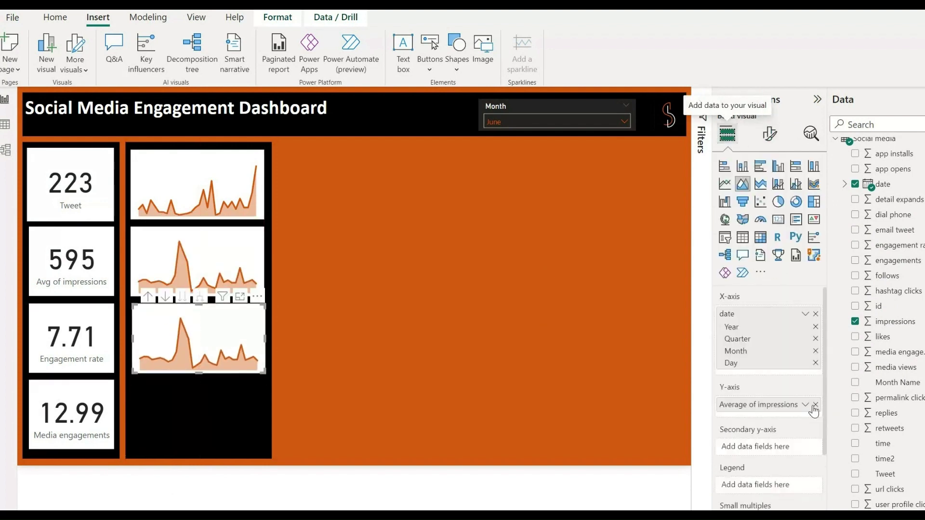
click(814, 405)
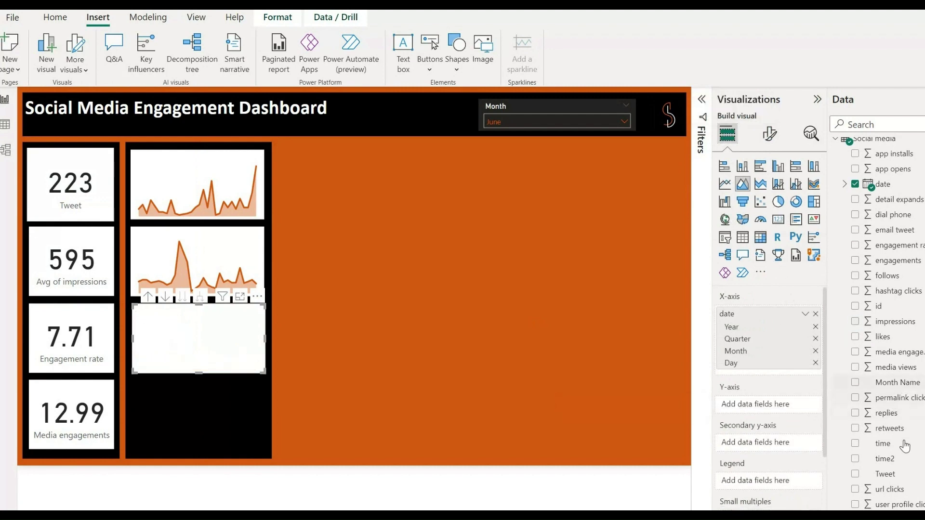
drag(909, 246, 799, 409)
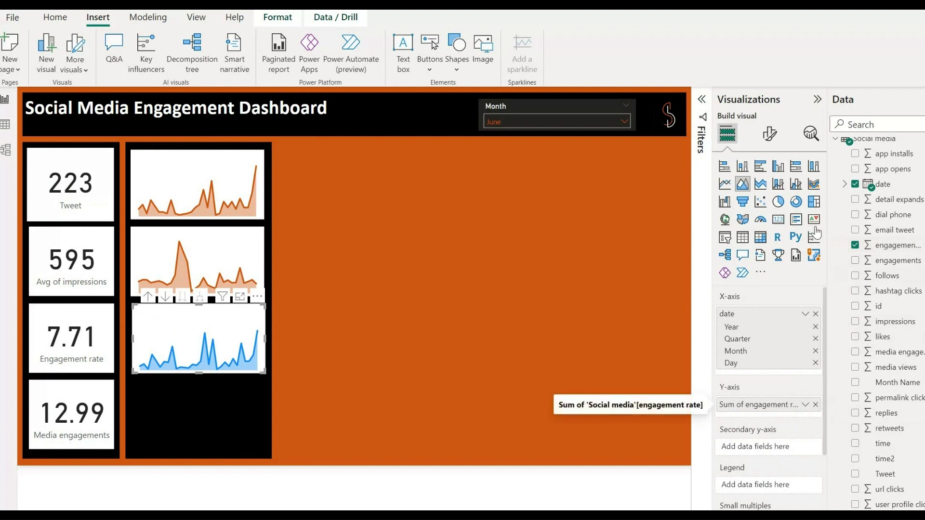
Change the line color of the engagement rate area chart to orange
click(770, 134)
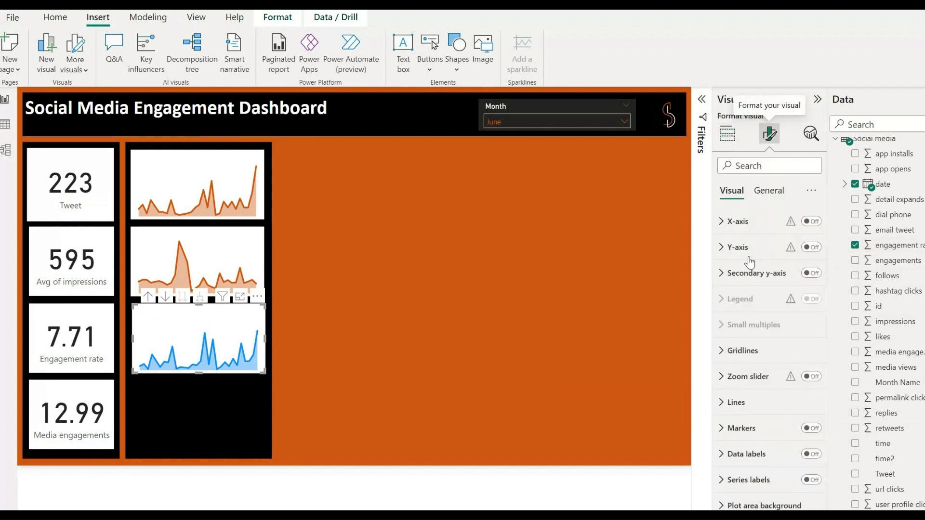
click(731, 405)
scroll(731, 415, down, 4)
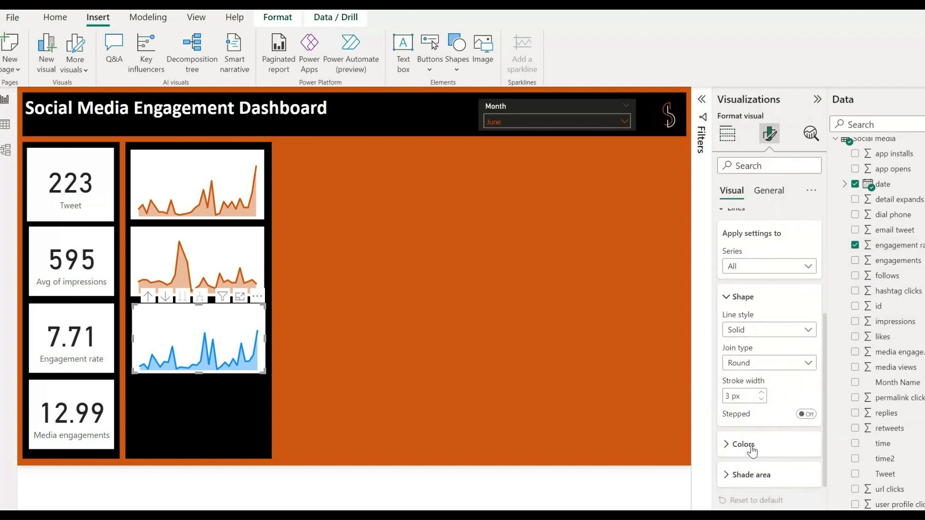
click(745, 444)
scroll(752, 434, down, 3)
click(748, 361)
click(741, 306)
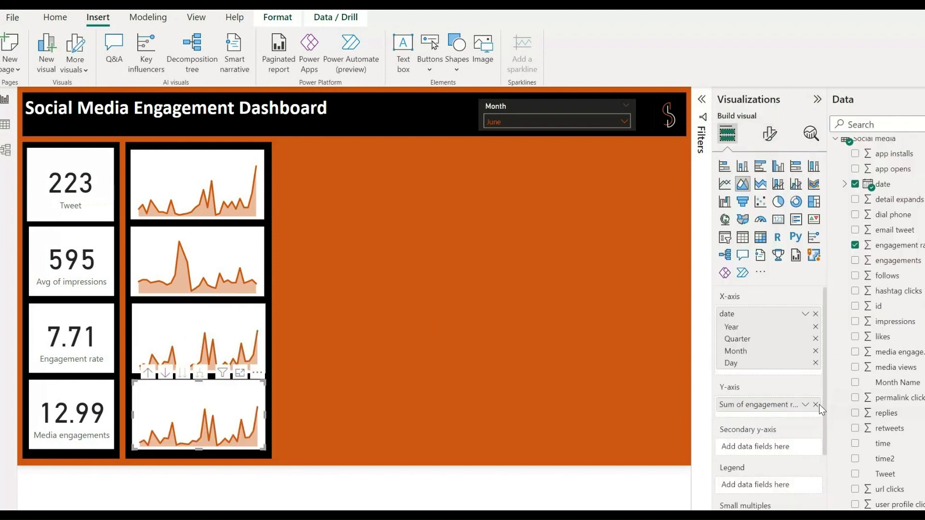
Replace engagement rate with media engagements on the Y-axis of the fourth area chart and make its line orange
click(815, 404)
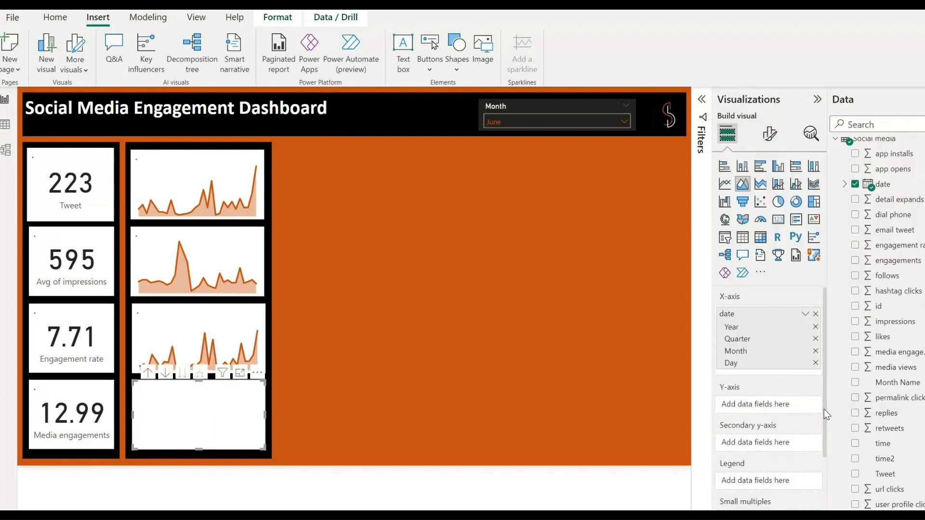
drag(902, 357, 783, 415)
click(771, 136)
scroll(756, 405, down, 5)
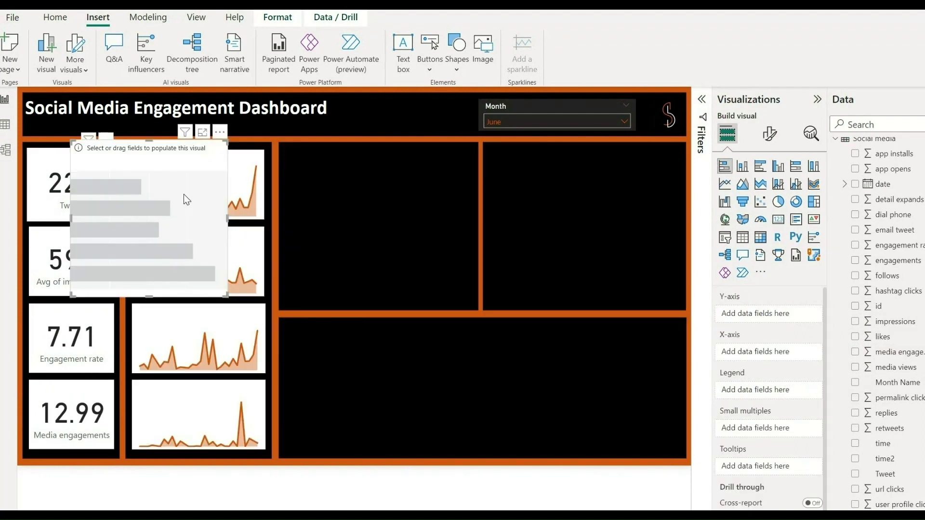
Fit the empty stacked bar chart into the black panel beside the area charts and plot url clicks by Tweet
drag(183, 195, 436, 200)
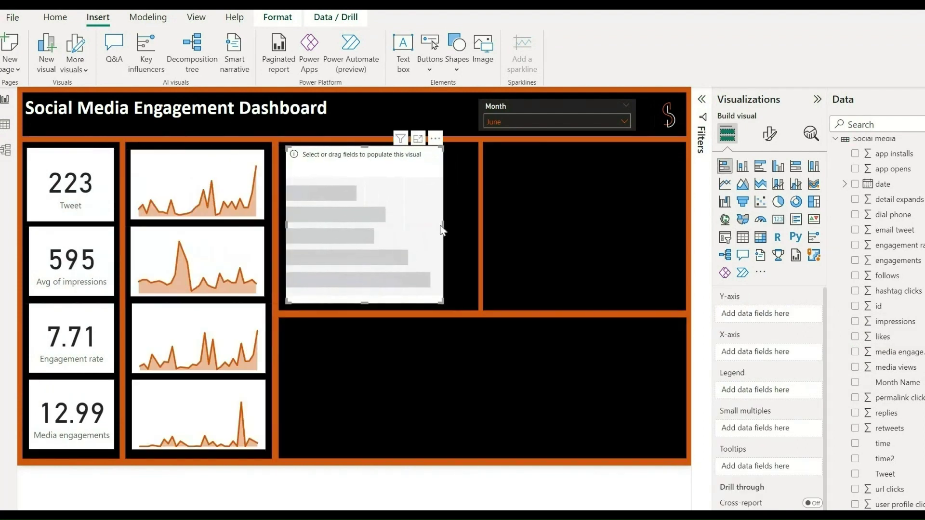
drag(458, 230, 471, 232)
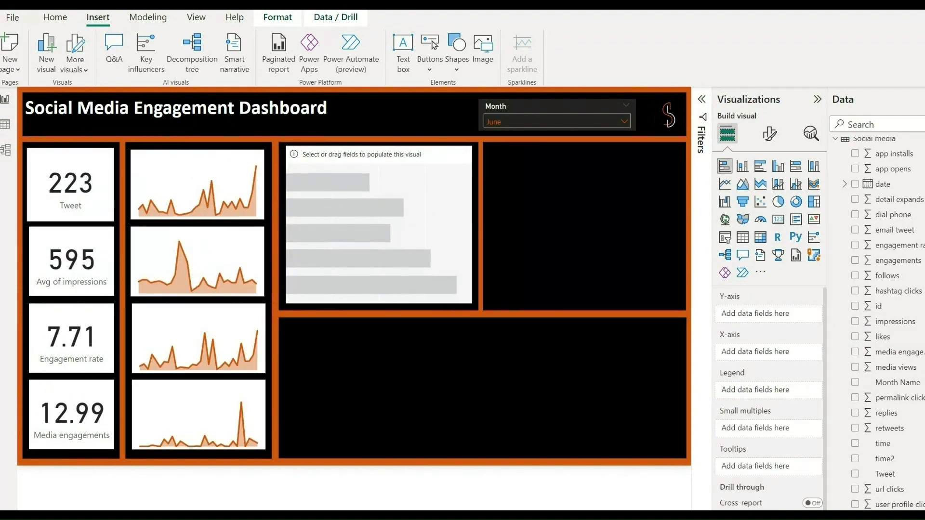
click(855, 475)
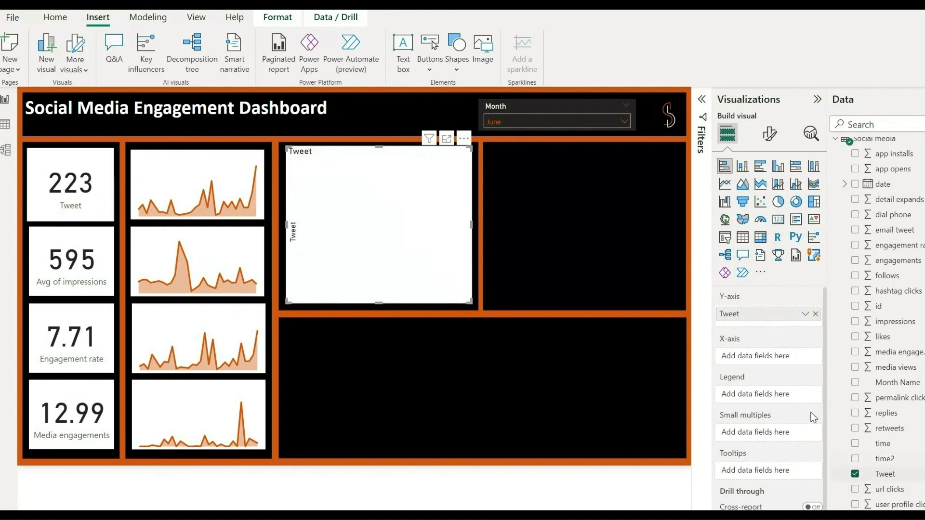
drag(891, 496, 777, 362)
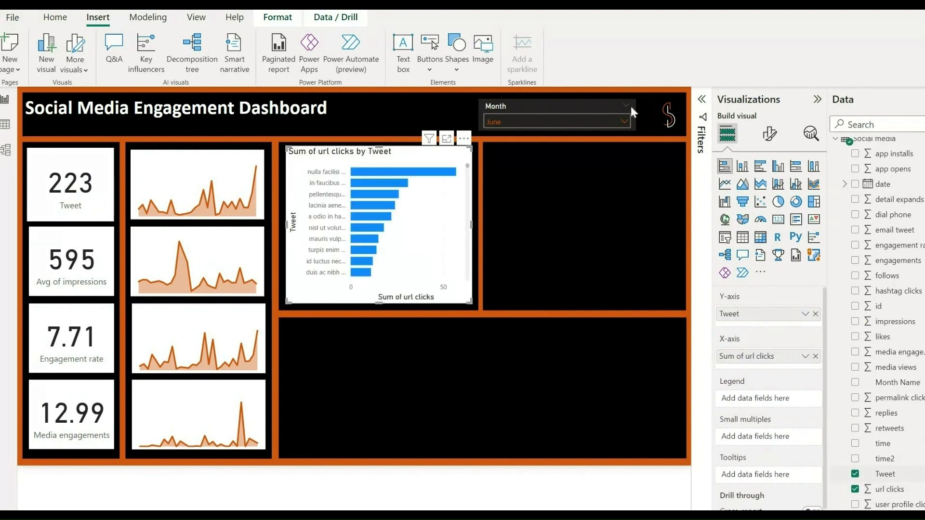
Filter the bar chart's Tweet field to the top 10 by sum of url clicks
click(702, 104)
click(685, 173)
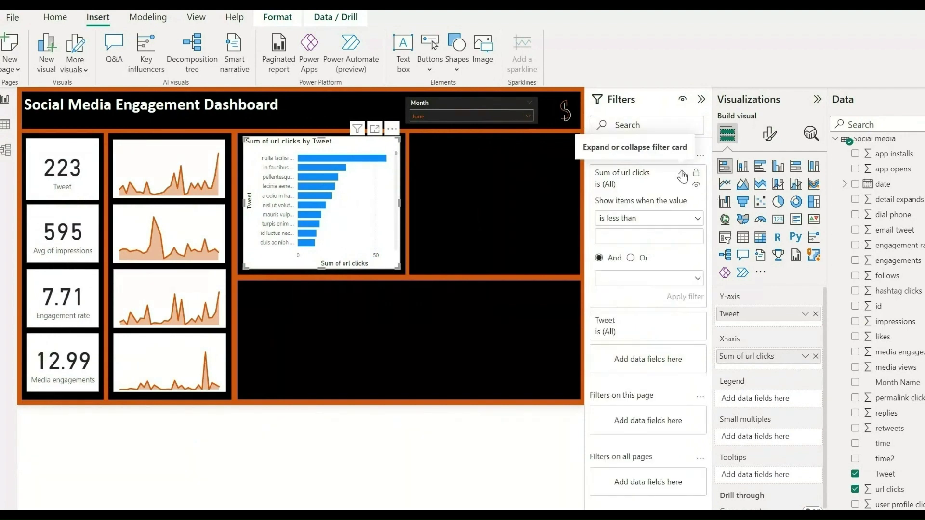
click(685, 173)
click(682, 205)
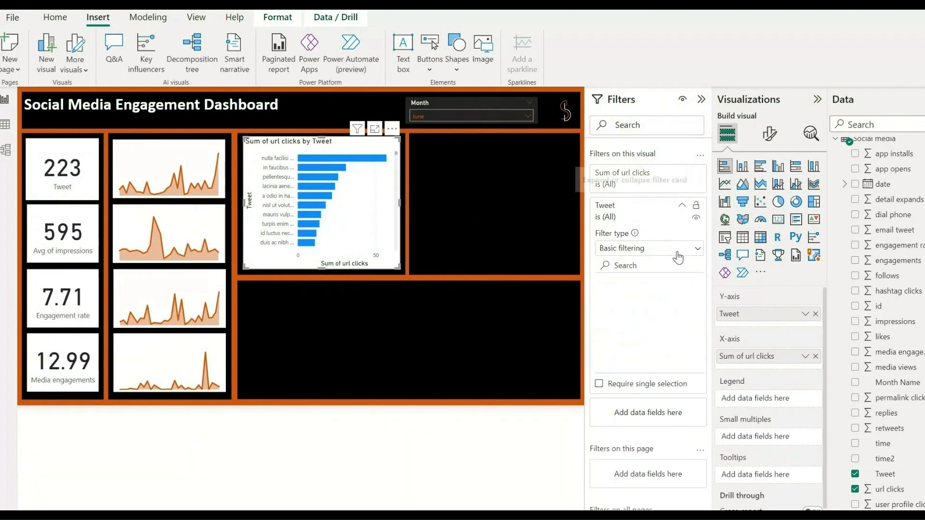
click(688, 249)
click(629, 298)
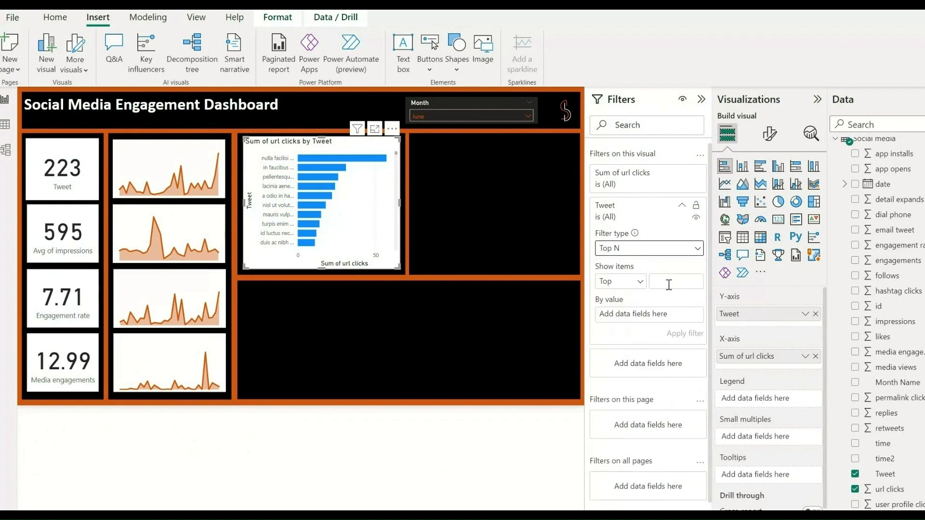
click(669, 285)
drag(880, 498, 631, 314)
click(685, 332)
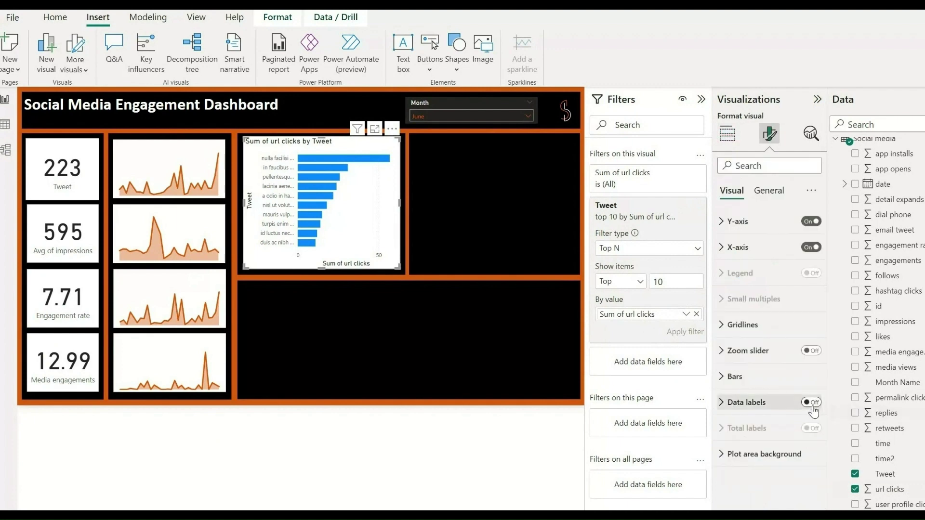
Show data labels on the bar chart, set its Y-axis area width to 50%, color the bars orange and title it "Top 10 Tweet by url click"
click(812, 406)
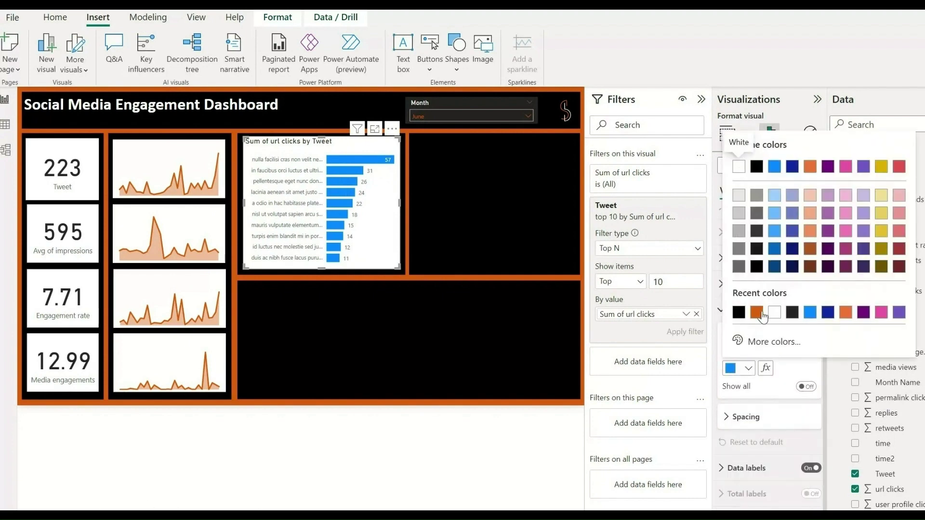
click(755, 311)
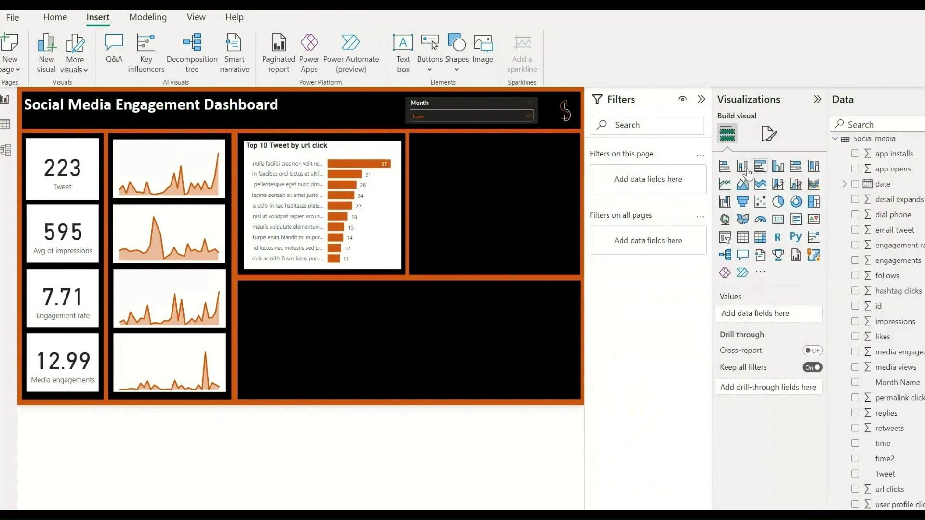
Add a stacked column chart in the upper-right black panel of the report, plotting the count of Tweet by weekday
click(746, 169)
drag(168, 215, 522, 236)
drag(547, 271, 574, 268)
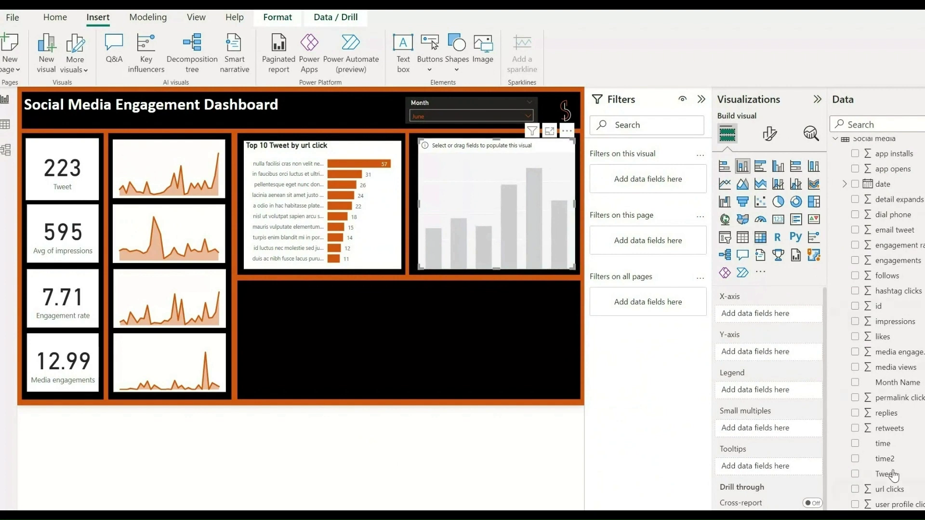
drag(893, 476, 776, 315)
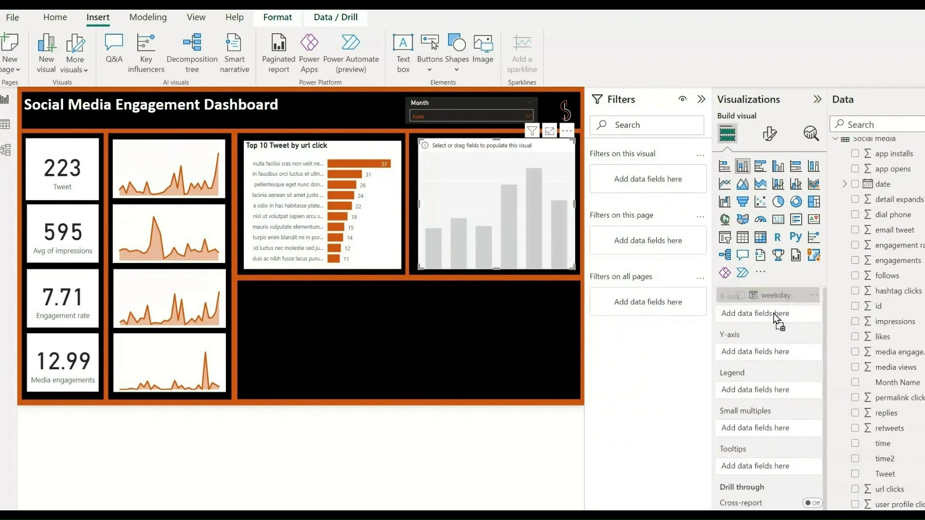
drag(776, 318, 770, 312)
drag(887, 475, 771, 364)
Color the weekday chart's columns orange and title it "Tweet by weekday"
click(770, 134)
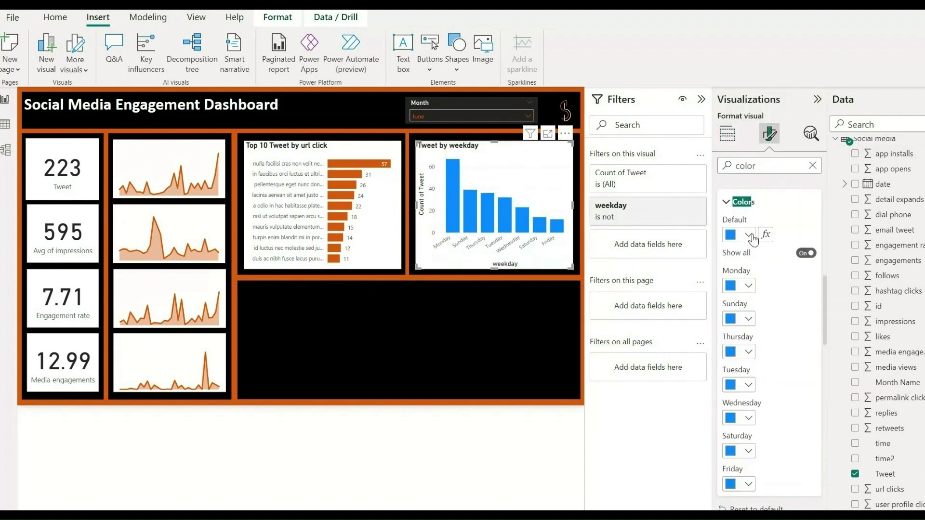
click(749, 235)
click(759, 420)
click(748, 286)
click(741, 479)
key(Escape)
Add a clustered column chart across the wide lower black panel, plotting media engagements and media views by day of date
click(777, 170)
drag(140, 201, 303, 398)
drag(371, 340, 569, 359)
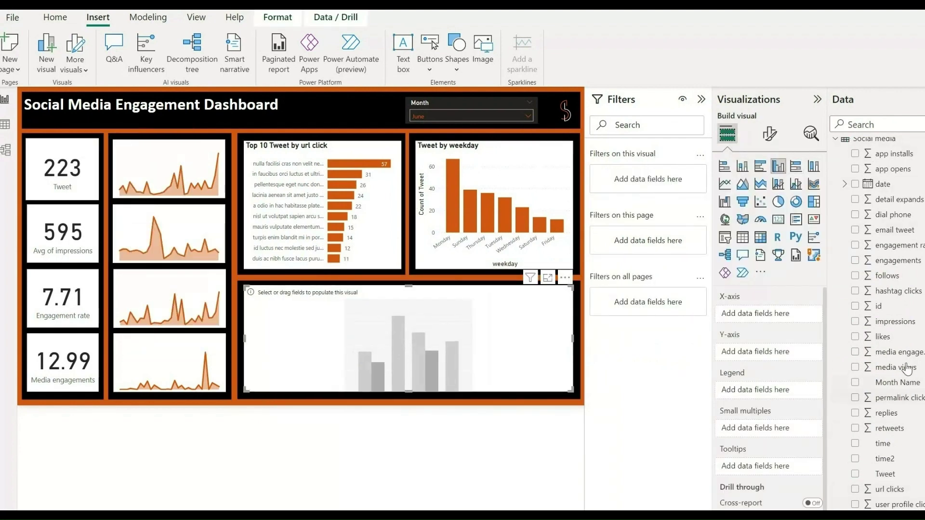
drag(873, 189, 829, 242)
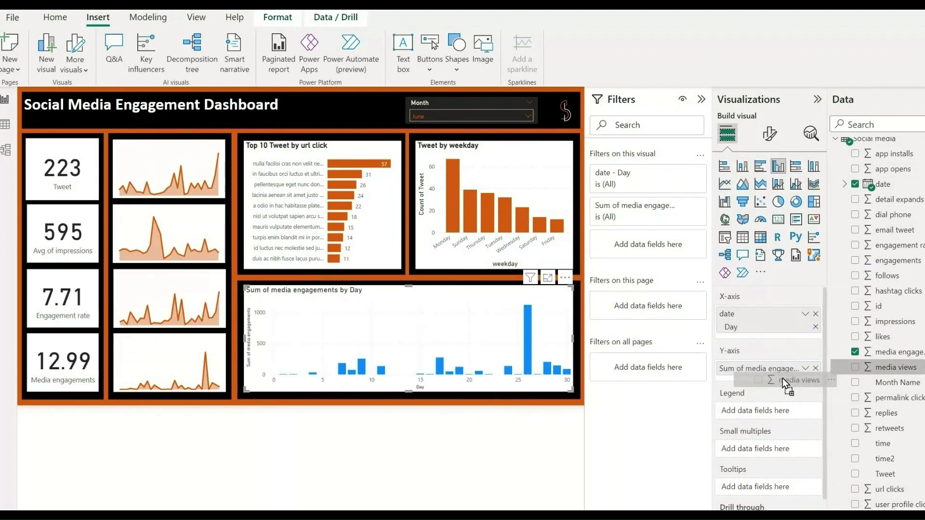
drag(895, 367, 783, 383)
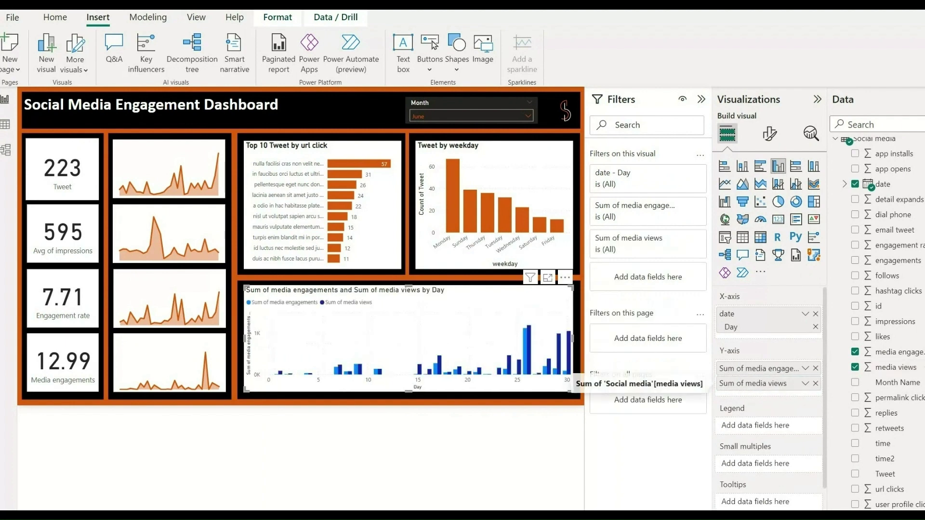